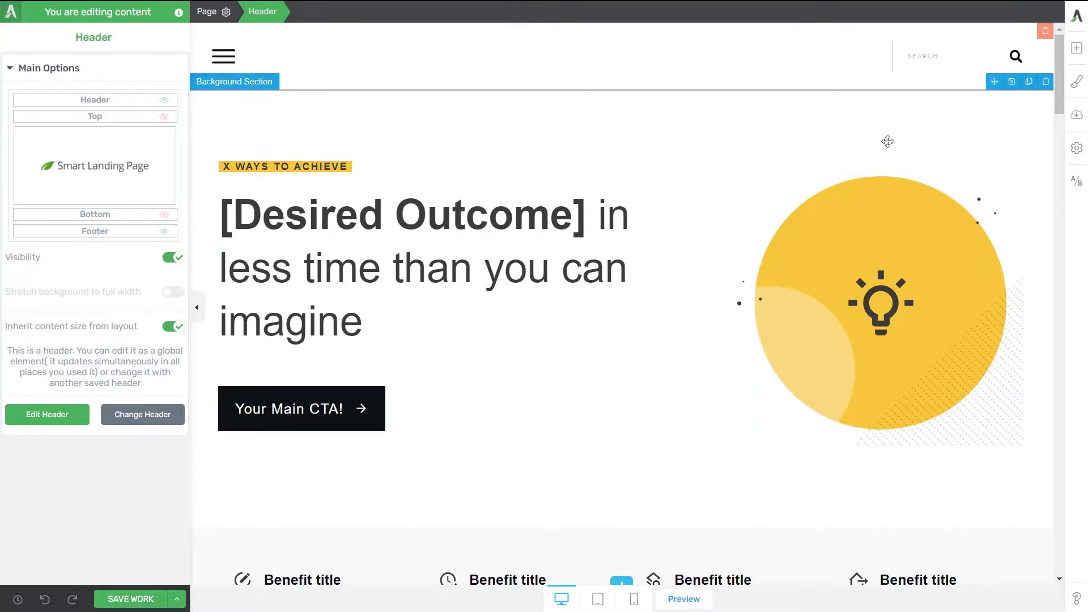
Edit the page header and drag a Logo element into its centre column
click(1073, 53)
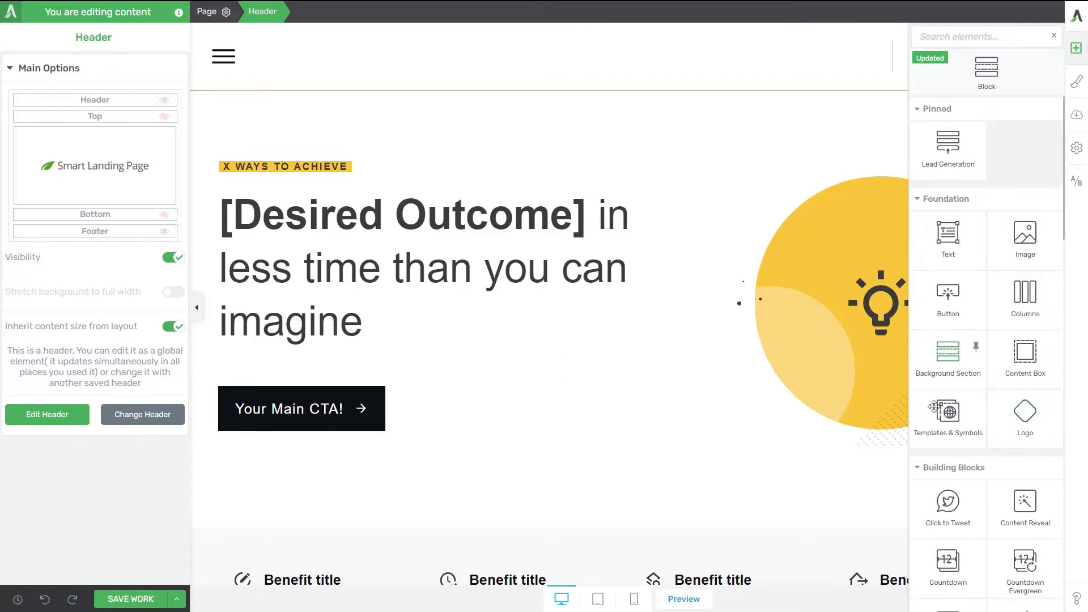
click(694, 497)
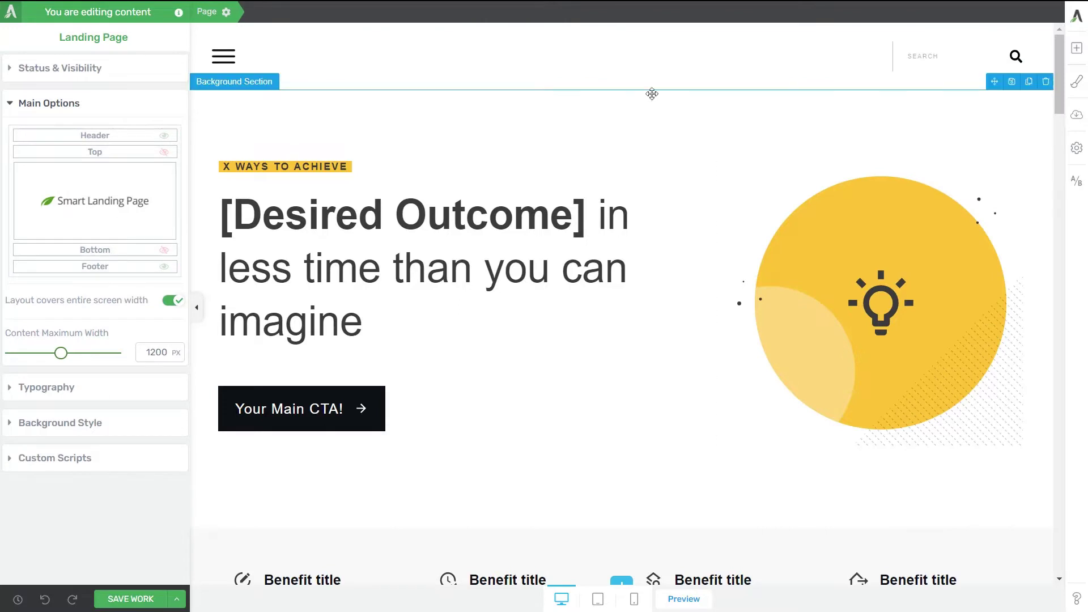
click(547, 68)
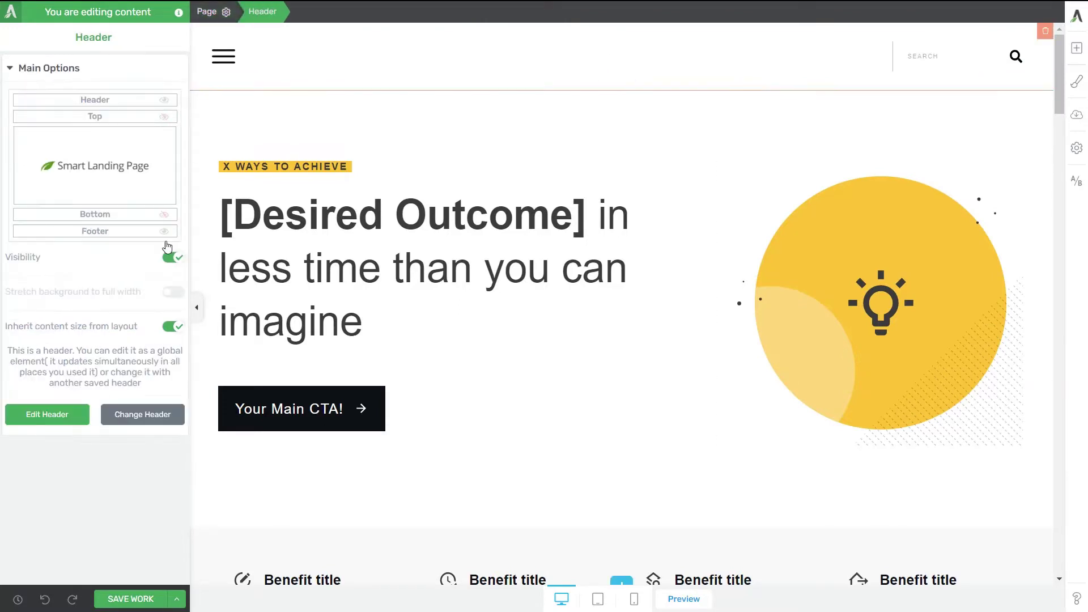
click(42, 421)
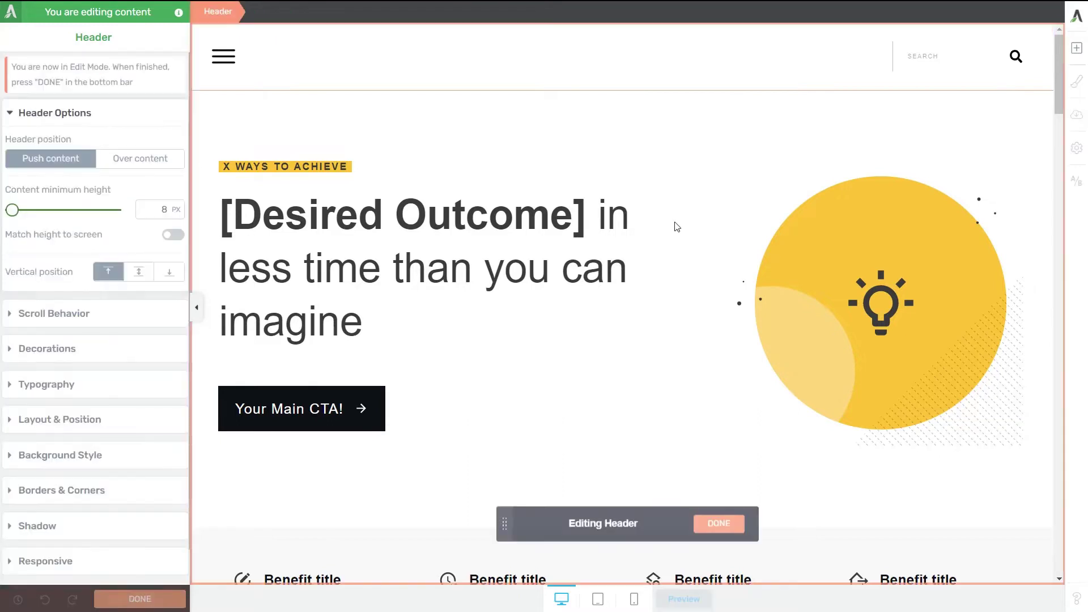
click(1073, 51)
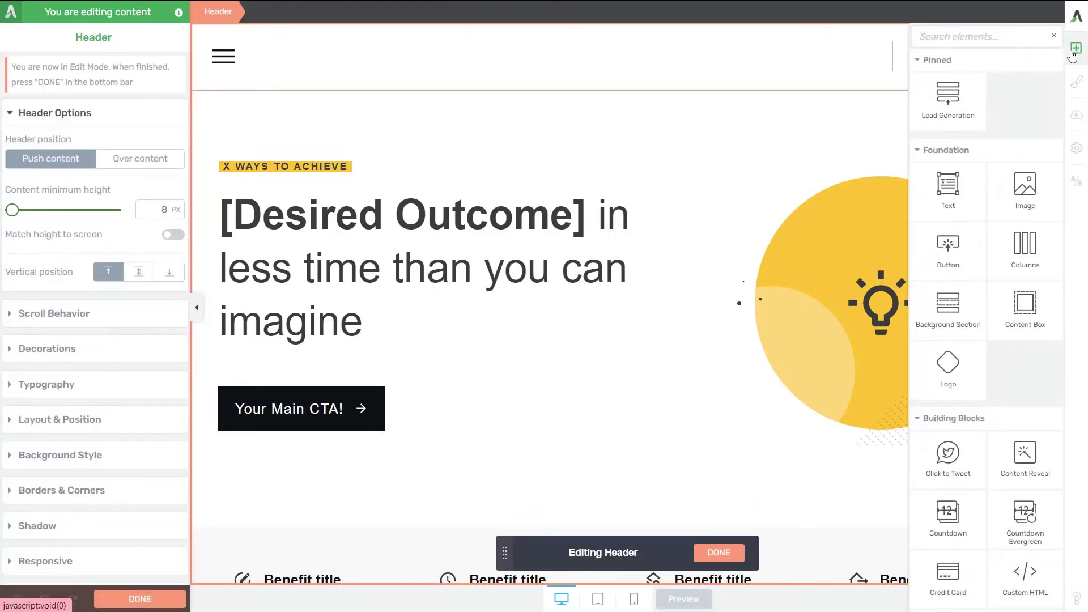
drag(946, 366, 235, 62)
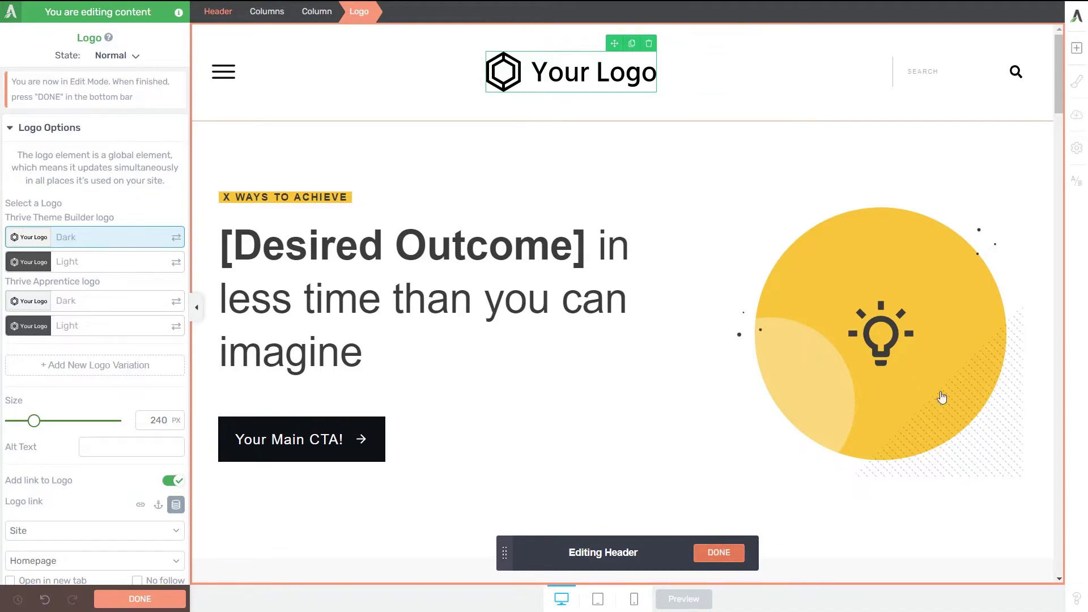
Finish the header and place a Logo element at the bottom of the footer
click(718, 552)
drag(1058, 63, 1032, 544)
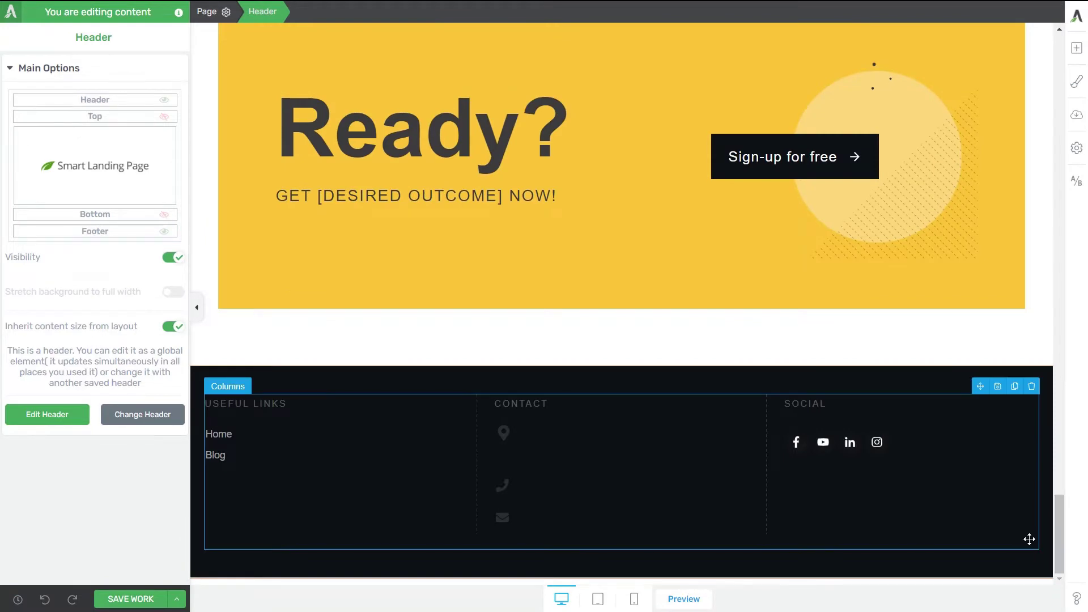
click(229, 394)
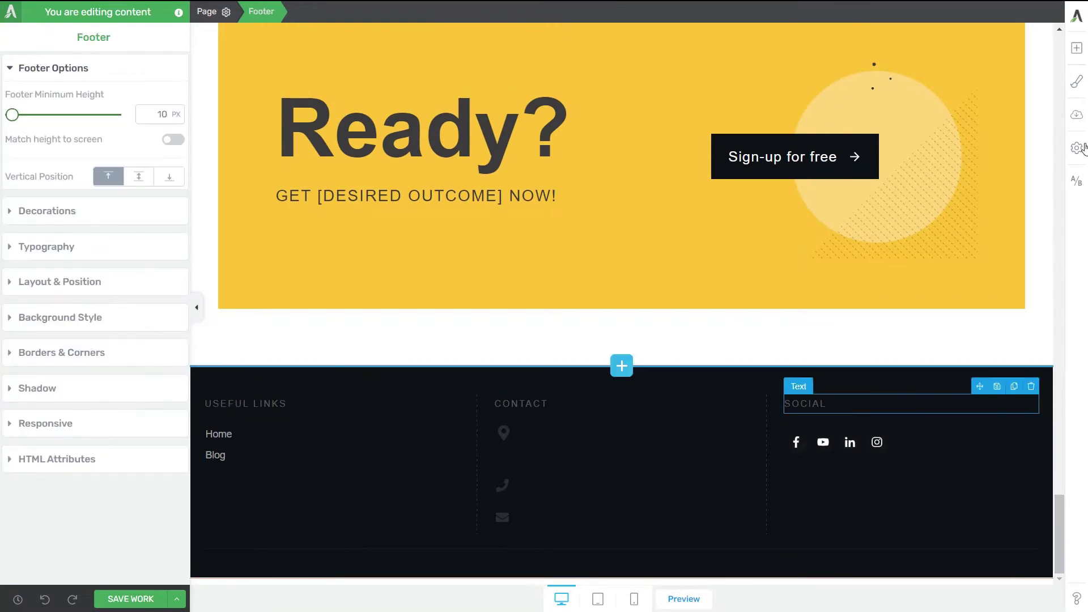
click(1075, 50)
drag(1024, 412, 609, 561)
Switch the footer logo to the Light variation so it shows white
scroll(634, 561, down, 1)
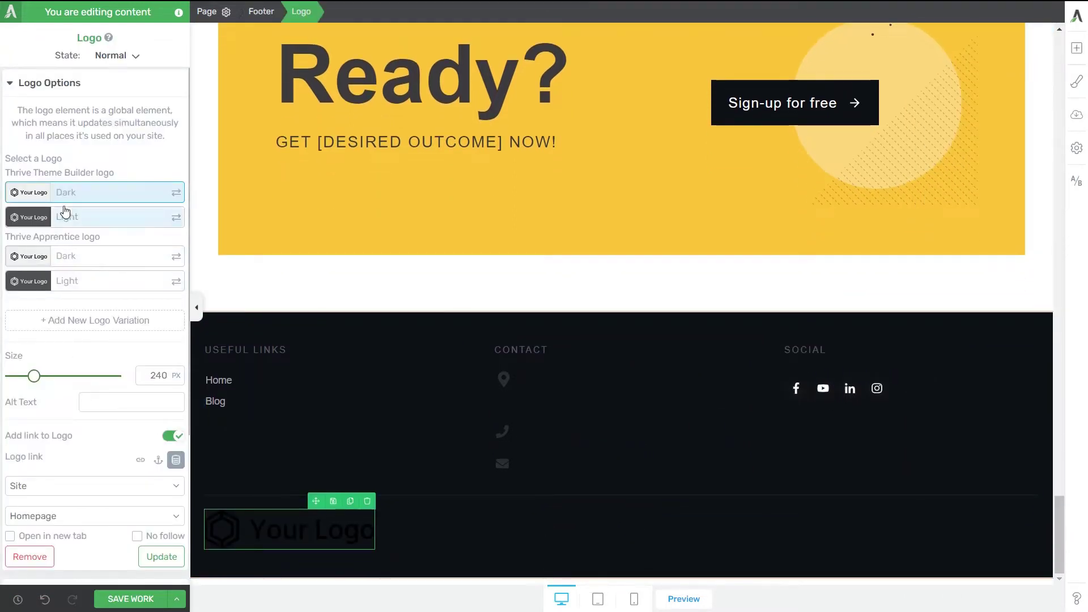
click(71, 218)
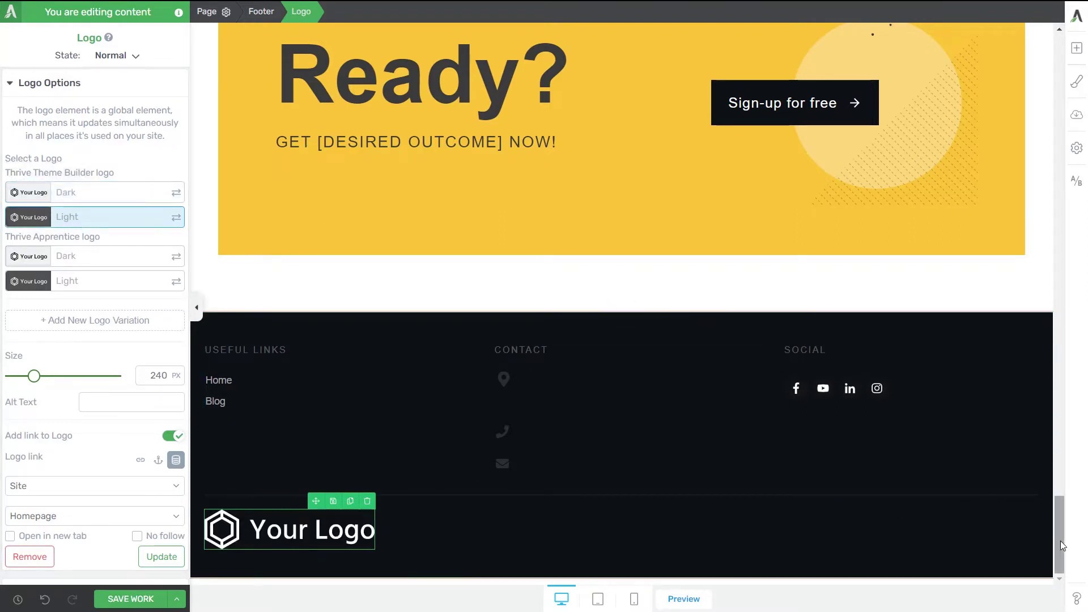
drag(1061, 545, 775, 70)
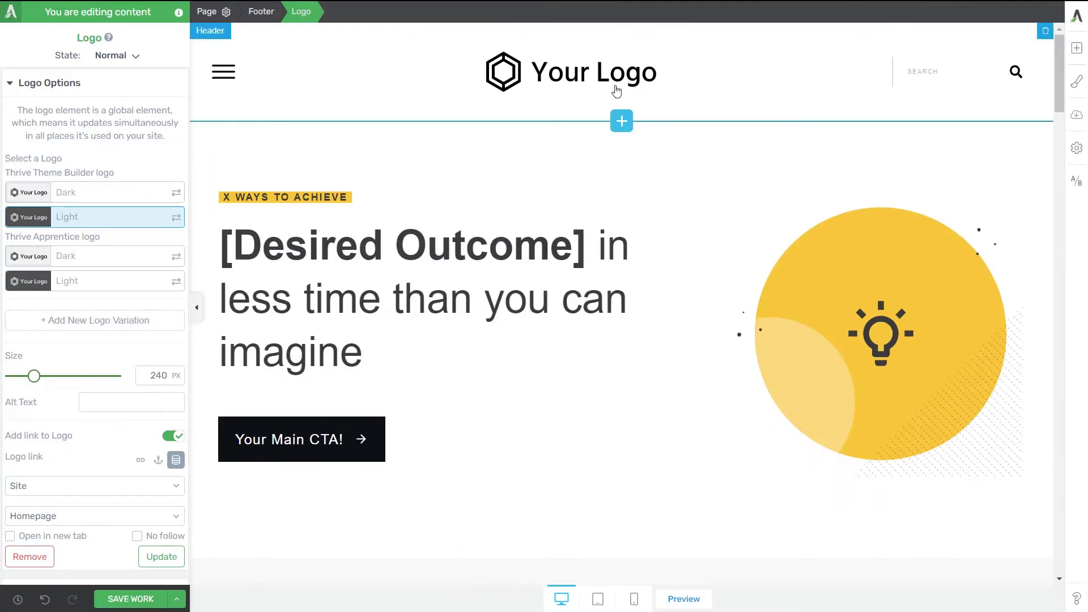
Reopen the header for editing and select its logo
click(607, 93)
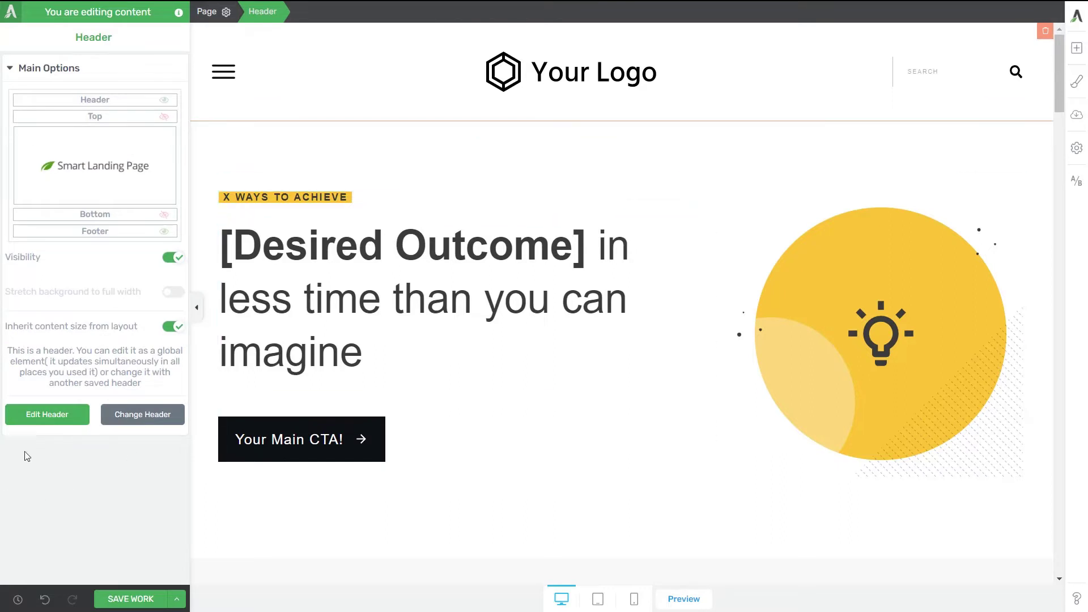
click(73, 420)
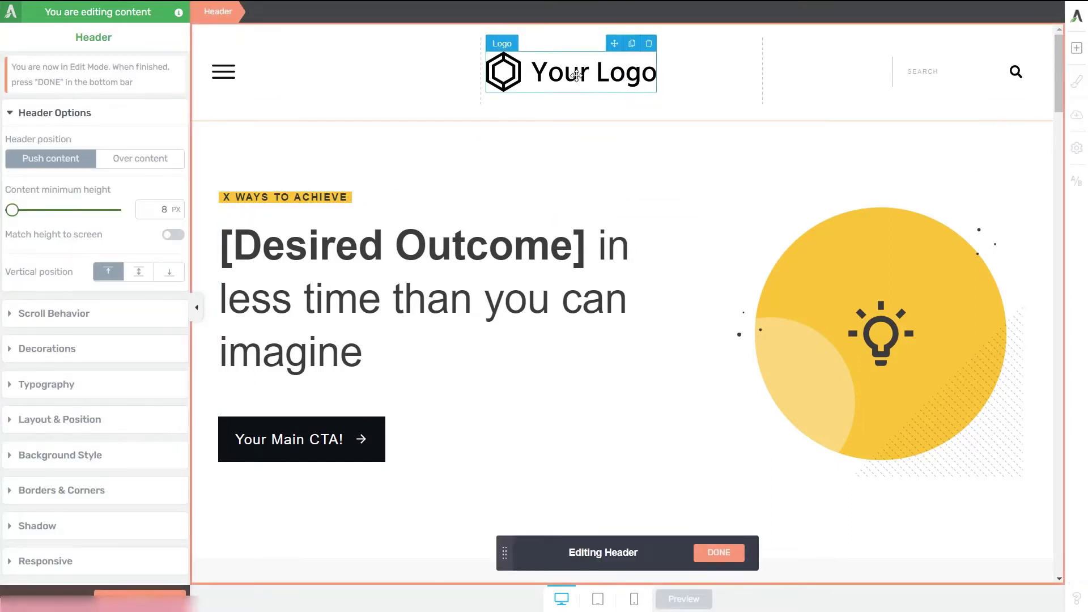
click(576, 75)
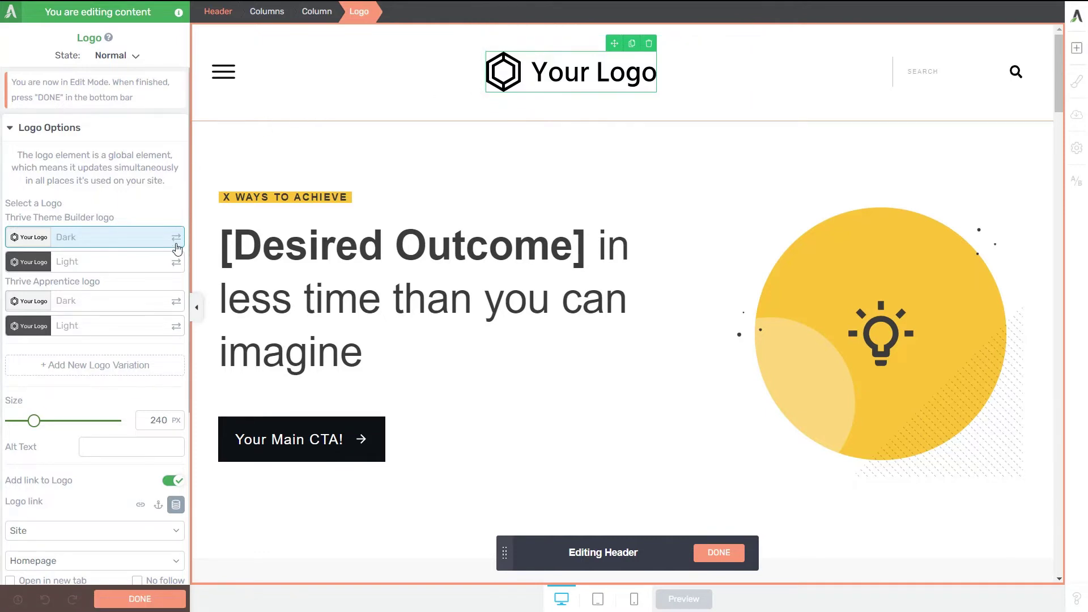
Replace the Dark logo variation with the dark handwritten cooking blog image
click(176, 239)
scroll(624, 314, down, 10)
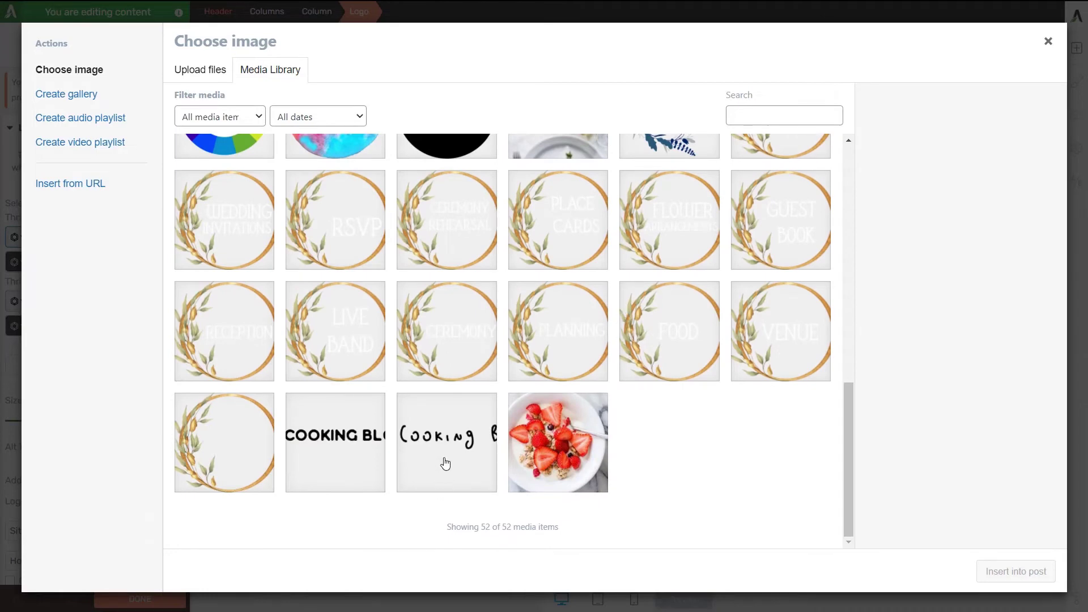
click(446, 456)
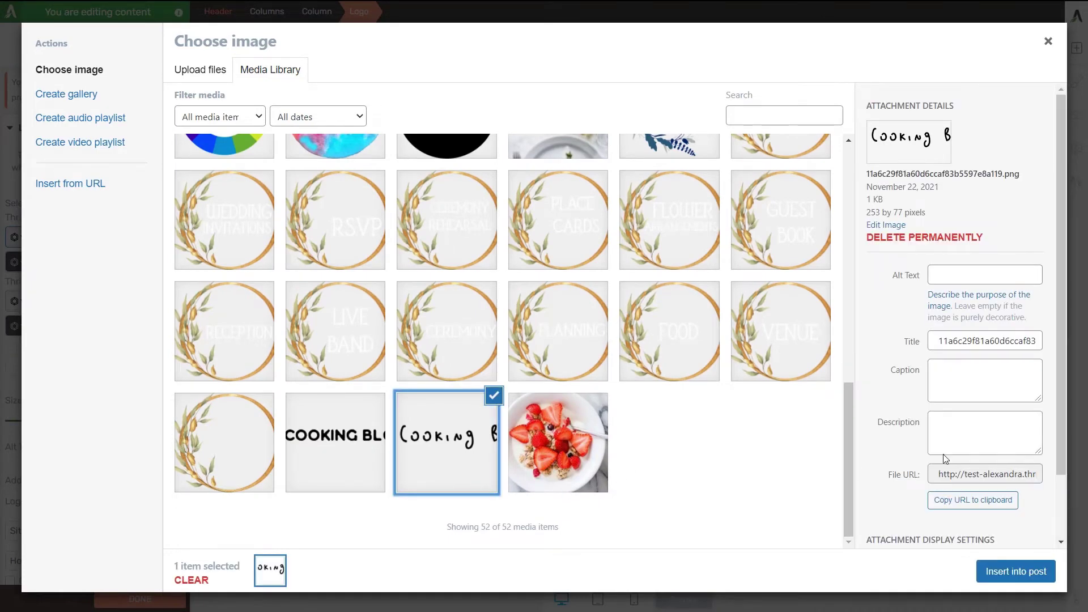
click(998, 569)
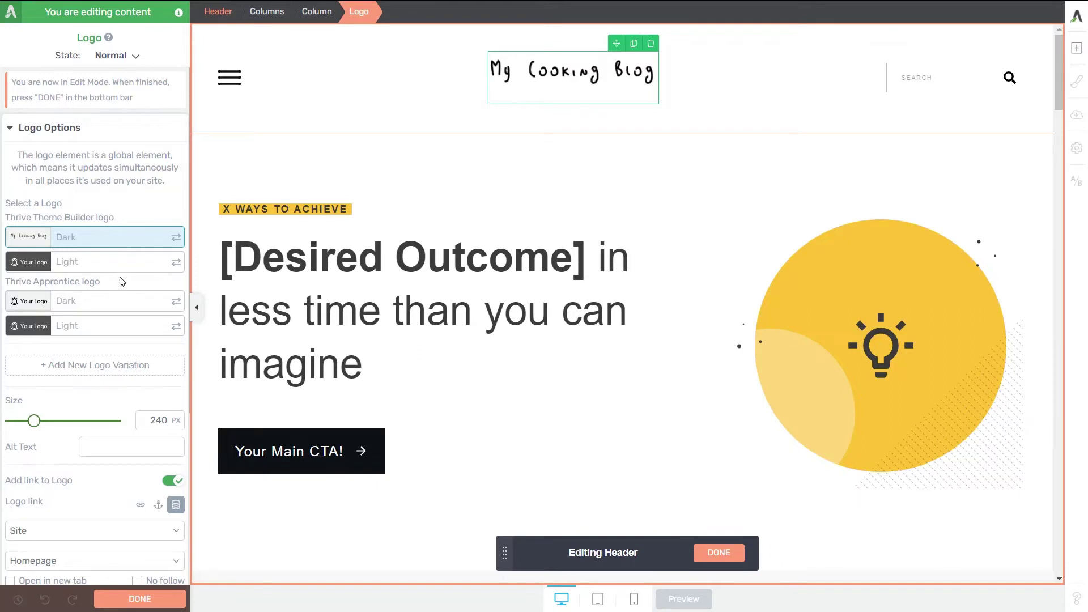
Replace the Light logo variation with the white cooking blog image
click(176, 261)
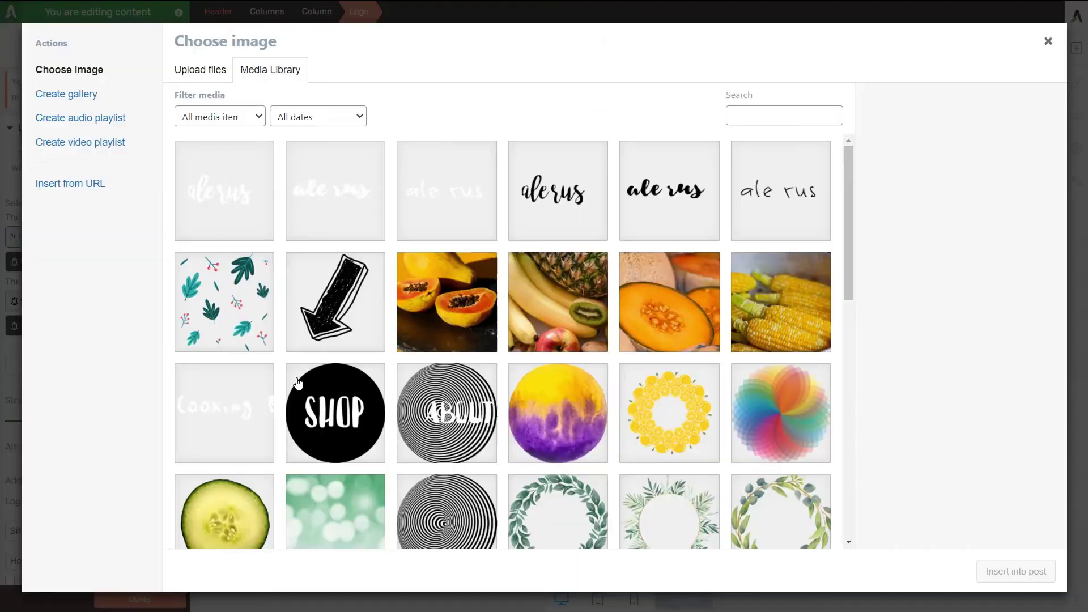
click(233, 407)
click(1001, 570)
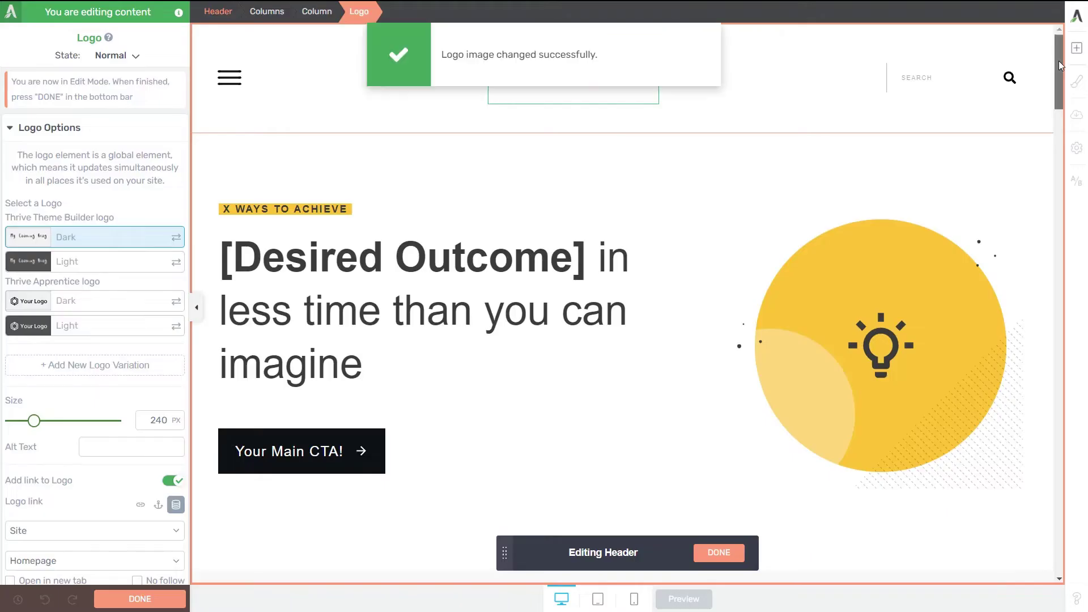
scroll(907, 335, down, 15)
scroll(1022, 442, down, 18)
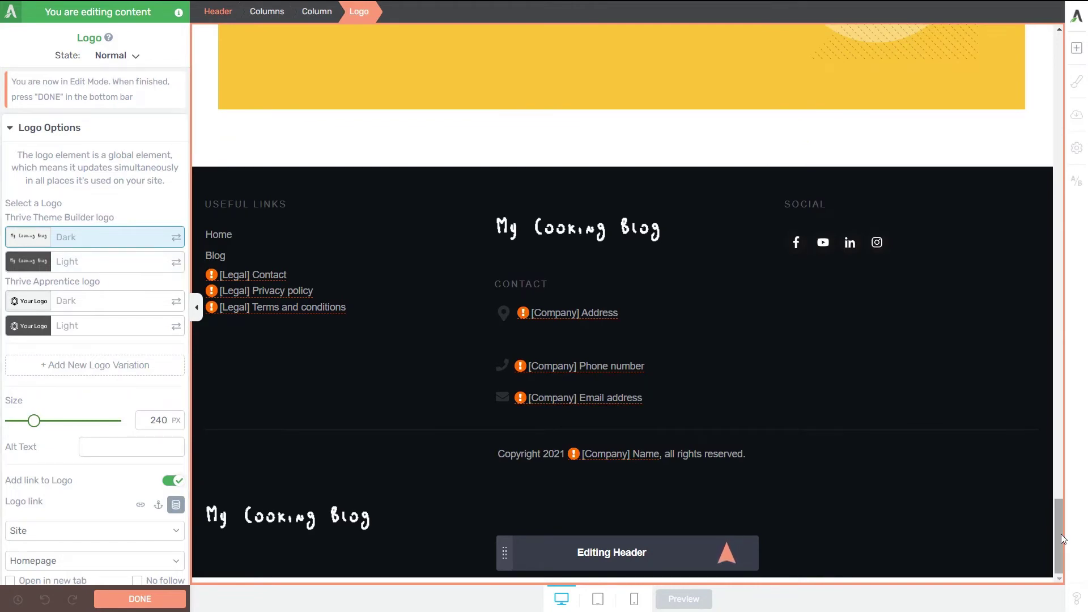
Scroll back up to the header's My Cooking Blog logo
drag(1059, 520, 1040, 48)
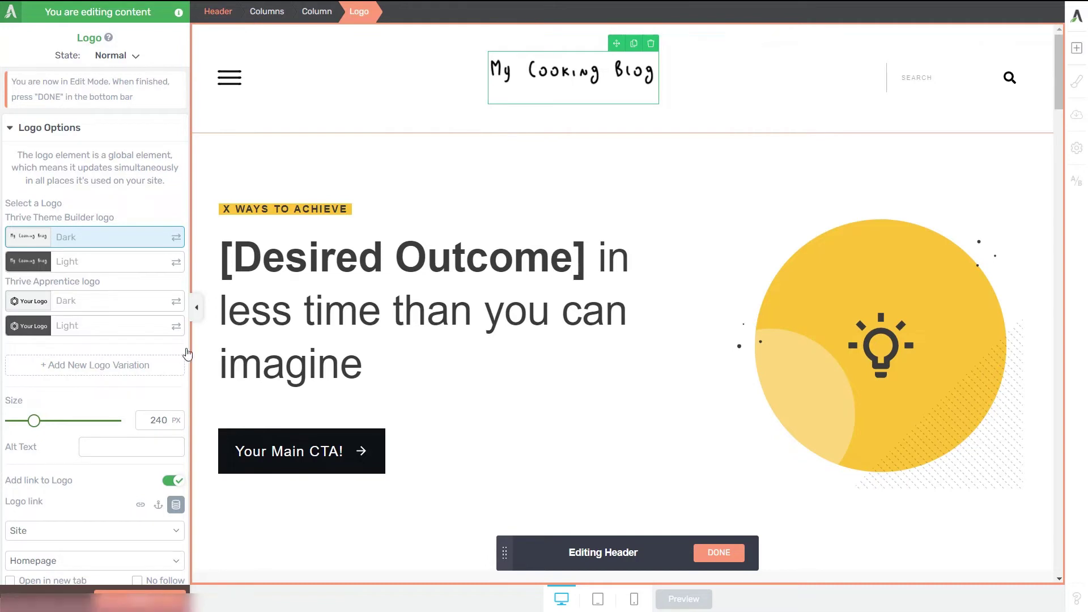
Enlarge the header logo with the Logo Size slider and switch off 'Add link to Logo'
mouse_move(34, 422)
mouse_down()
mouse_move(48, 426)
mouse_move(36, 425)
mouse_up()
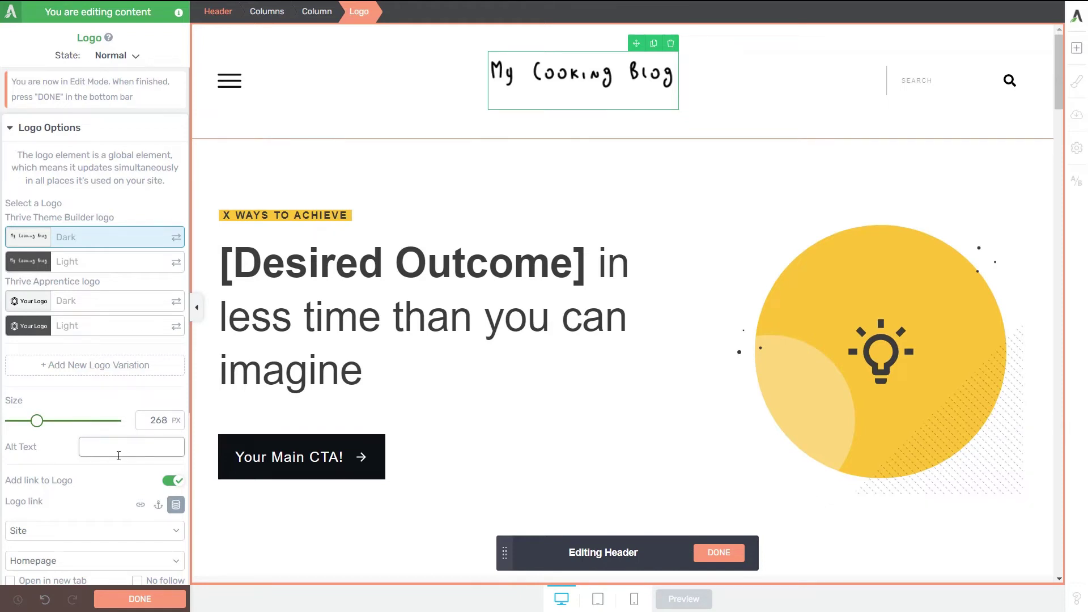
scroll(169, 485, down, 3)
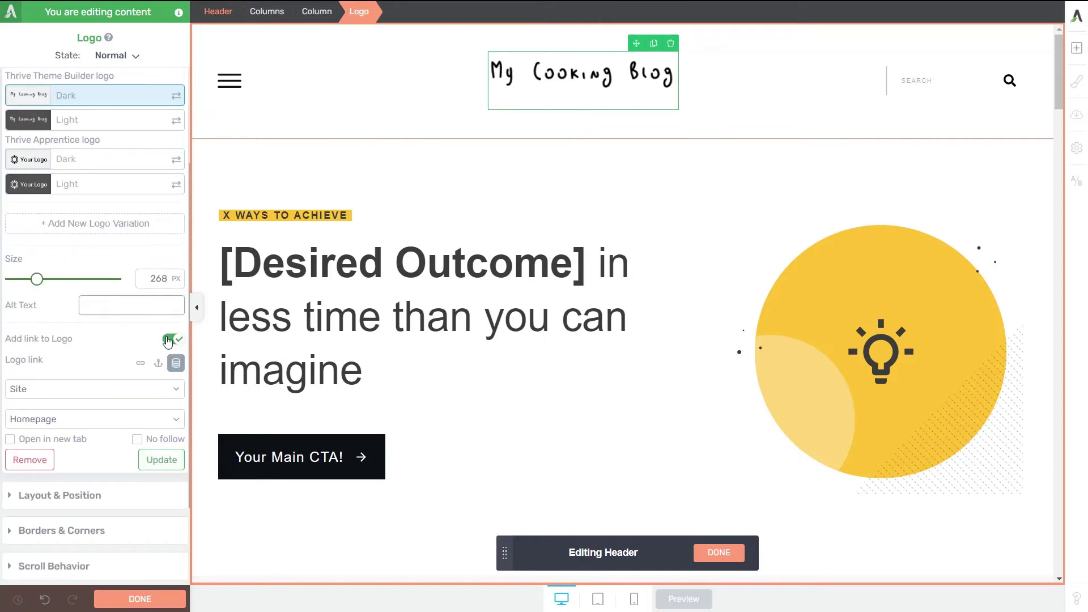
click(170, 340)
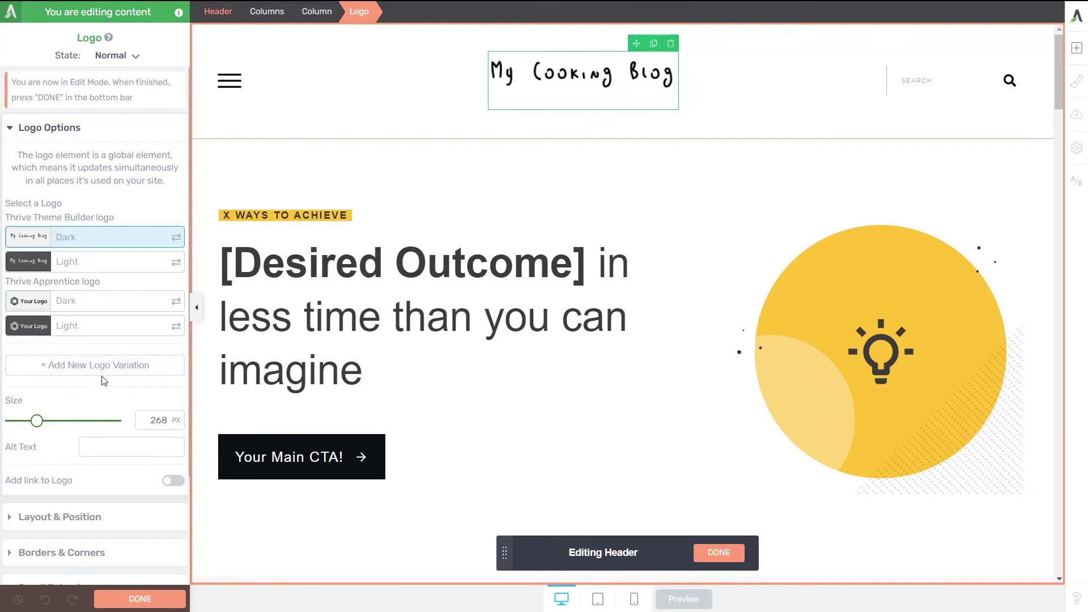
Finish the header and place a new Logo element just below it
click(729, 555)
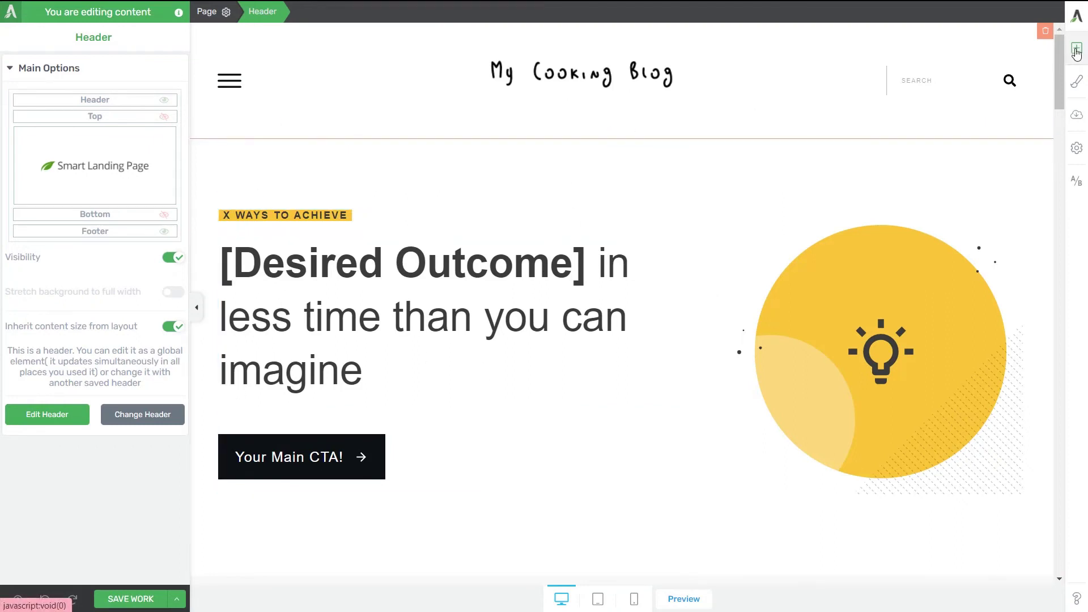
click(1076, 48)
drag(1025, 414, 572, 153)
Create a 'Logo 5' variation from the bold MY COOKING BLOG image and apply it
click(126, 330)
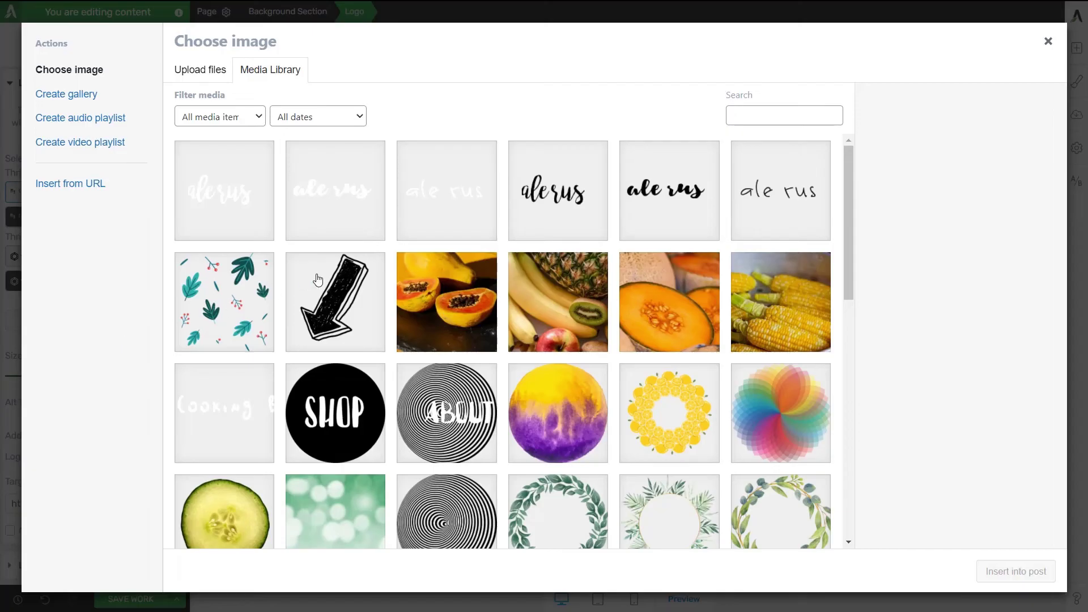
scroll(469, 345, down, 5)
scroll(471, 352, down, 3)
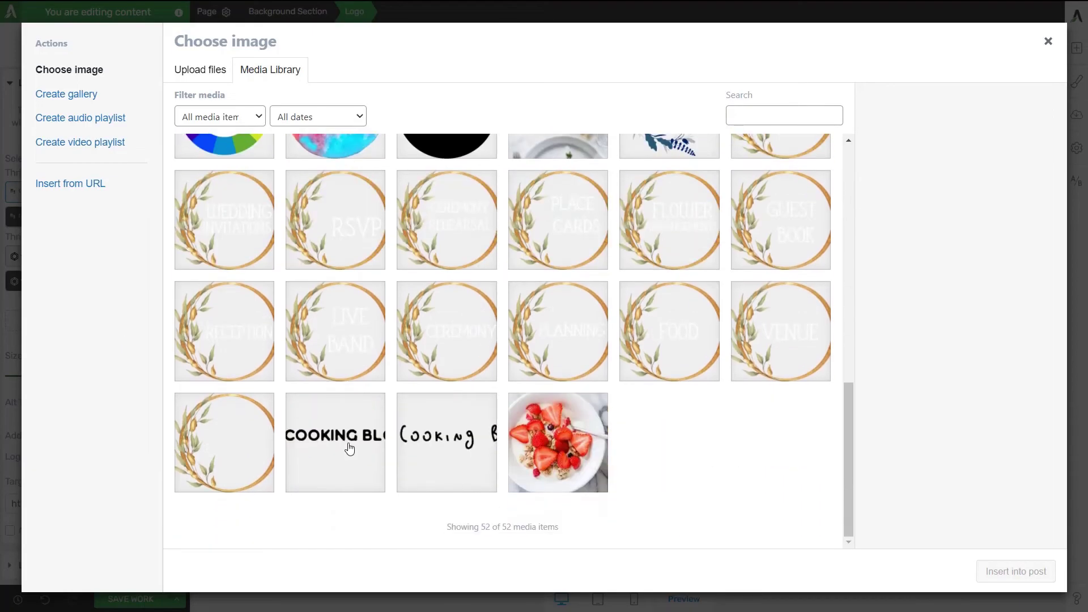
click(347, 447)
click(1028, 569)
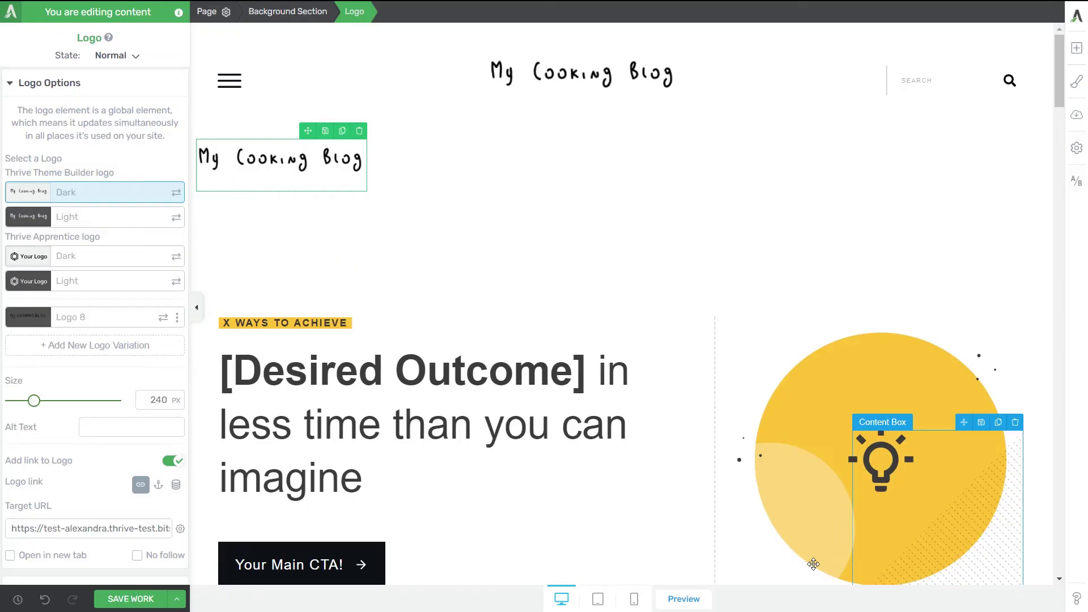
click(86, 324)
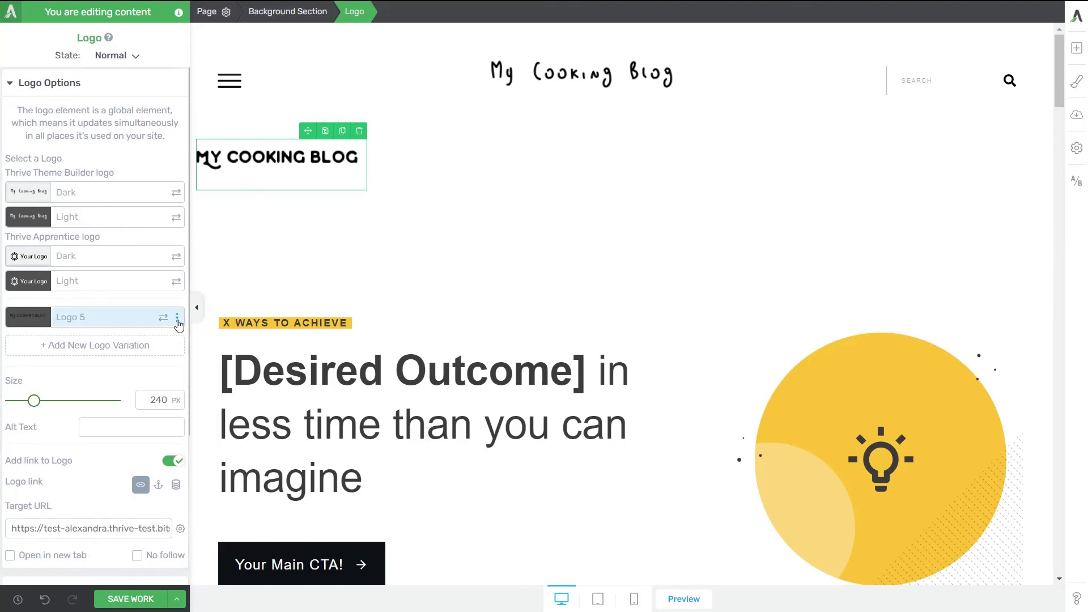
Delete the Logo 5 variation, confirming with OK
click(177, 320)
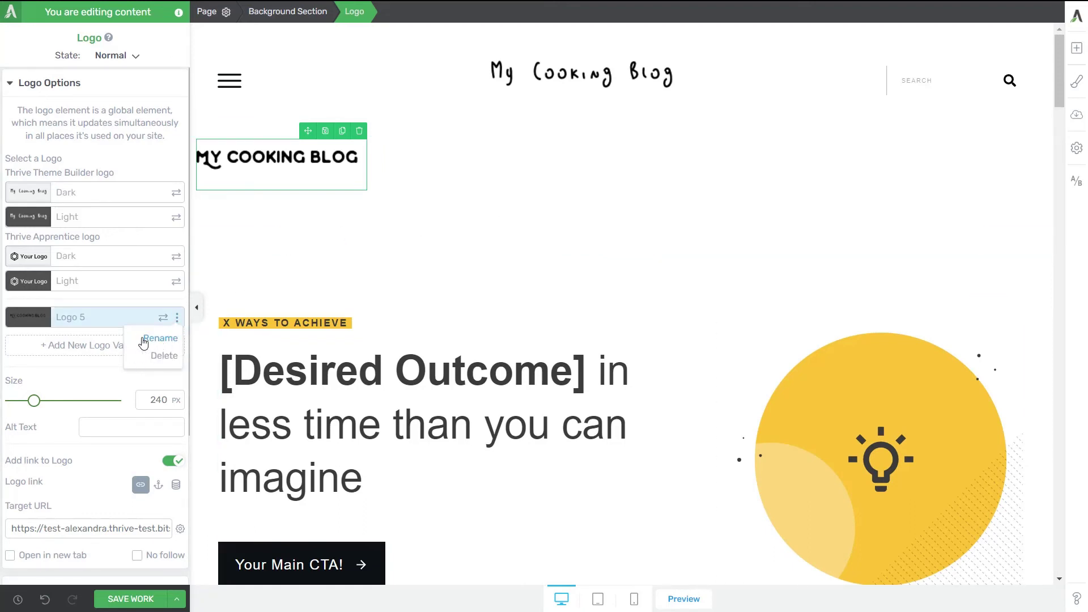
click(165, 356)
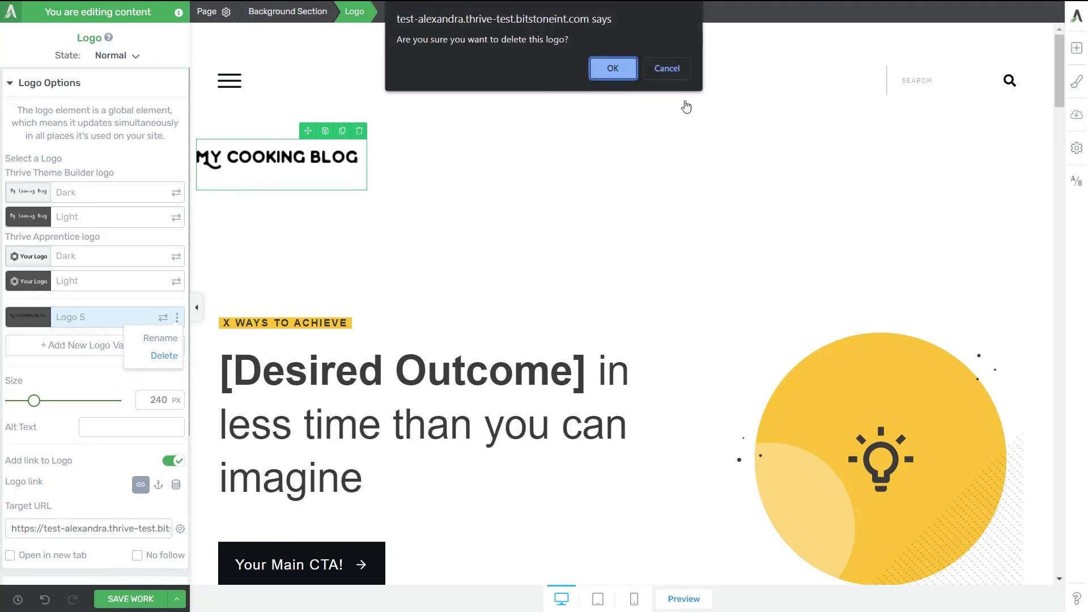
click(619, 71)
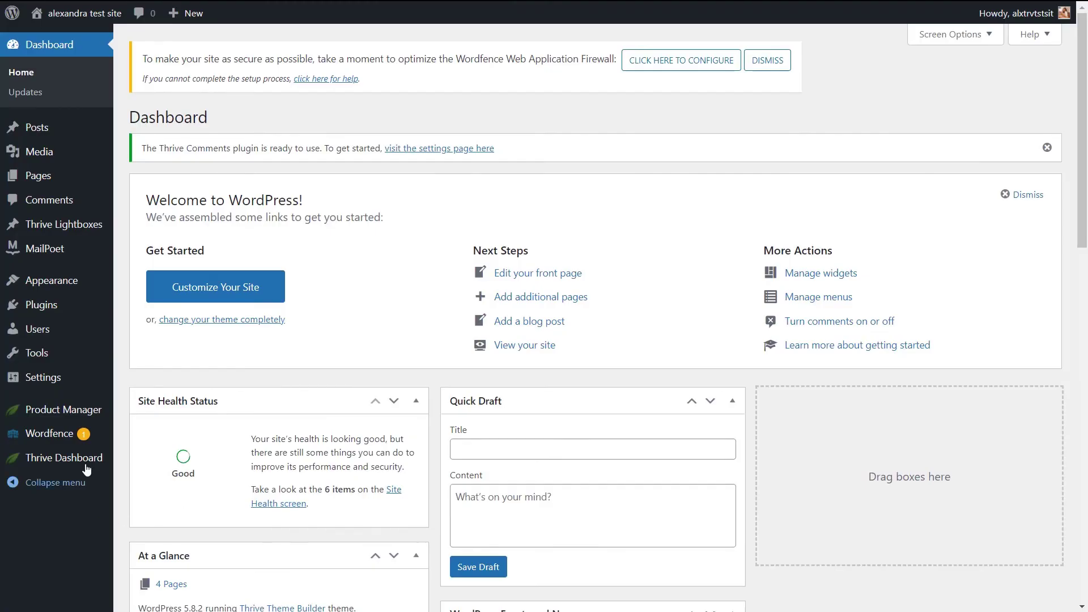
mouse_move(85, 462)
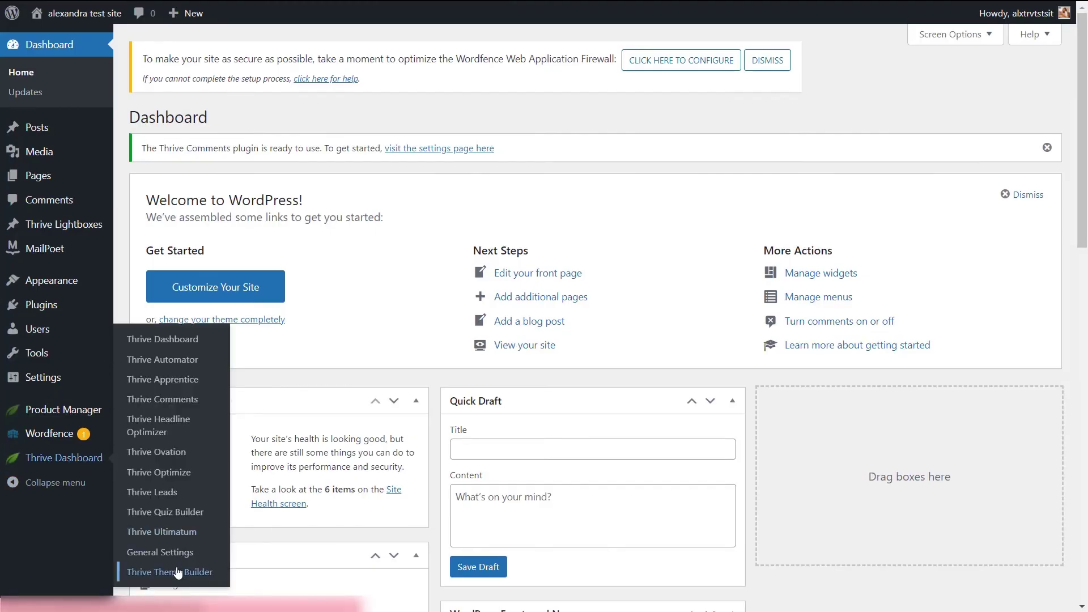
Open Thrive Theme Builder's Branding settings with the Logo section expanded
click(178, 573)
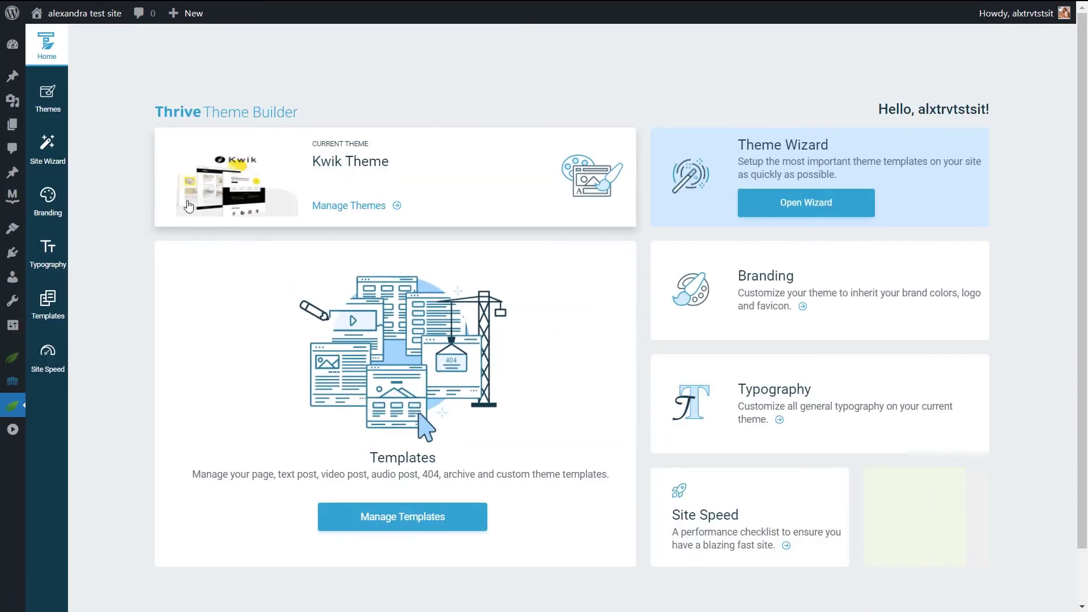
click(56, 201)
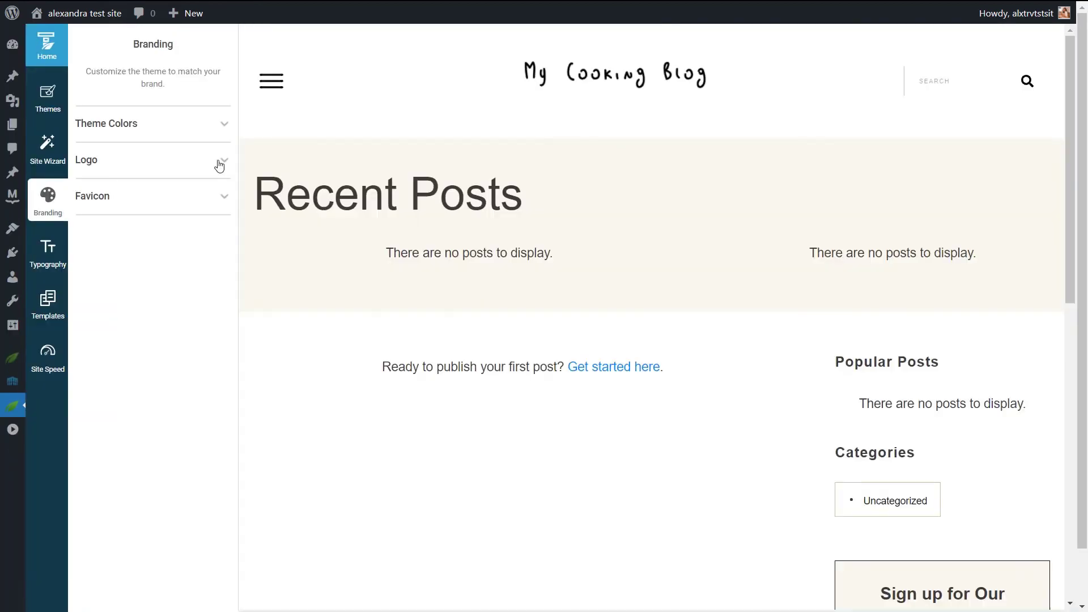
click(219, 163)
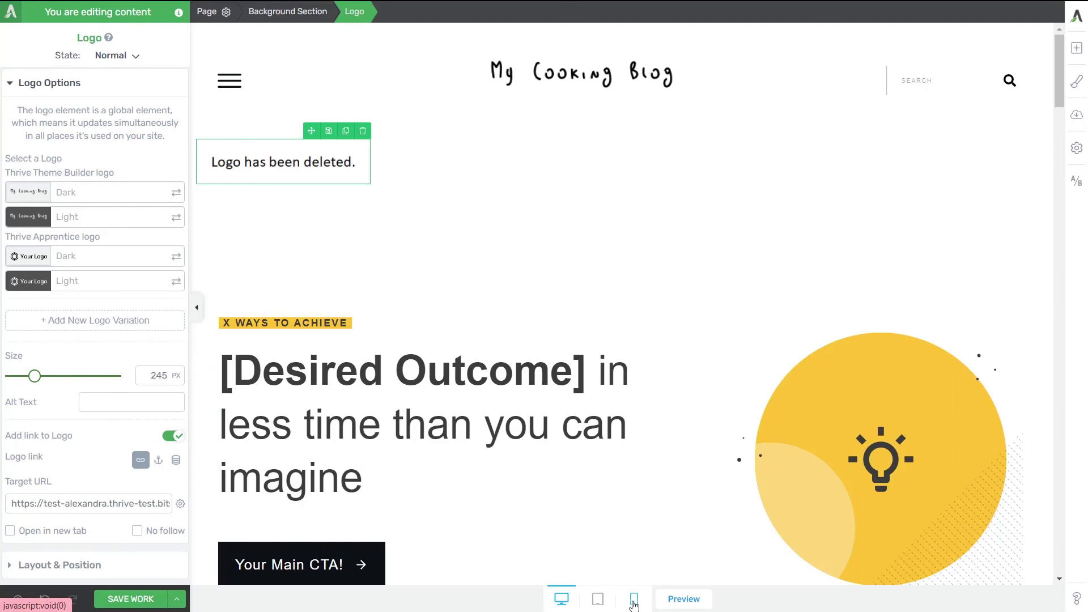
In mobile preview, add a new logo variation using the bold MY COOKING BLOG image
click(634, 599)
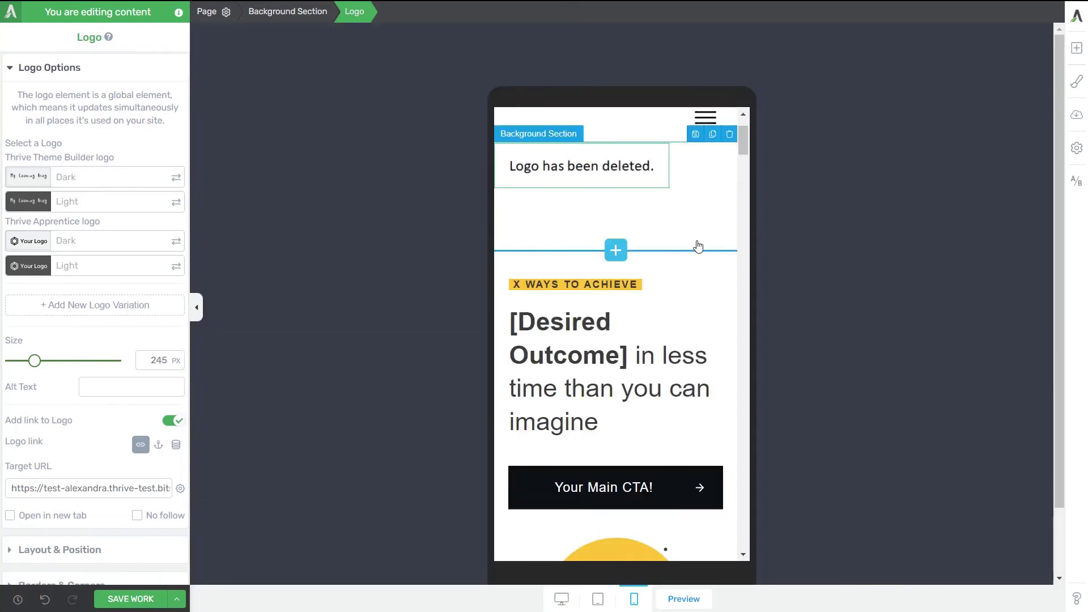
scroll(668, 238, up, 2)
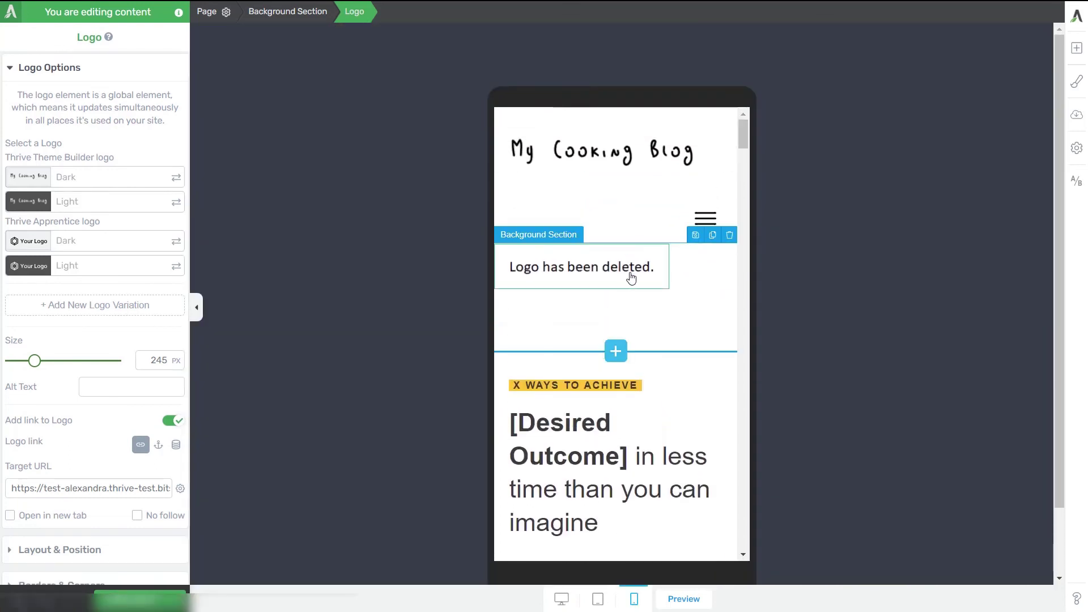
click(118, 317)
click(331, 444)
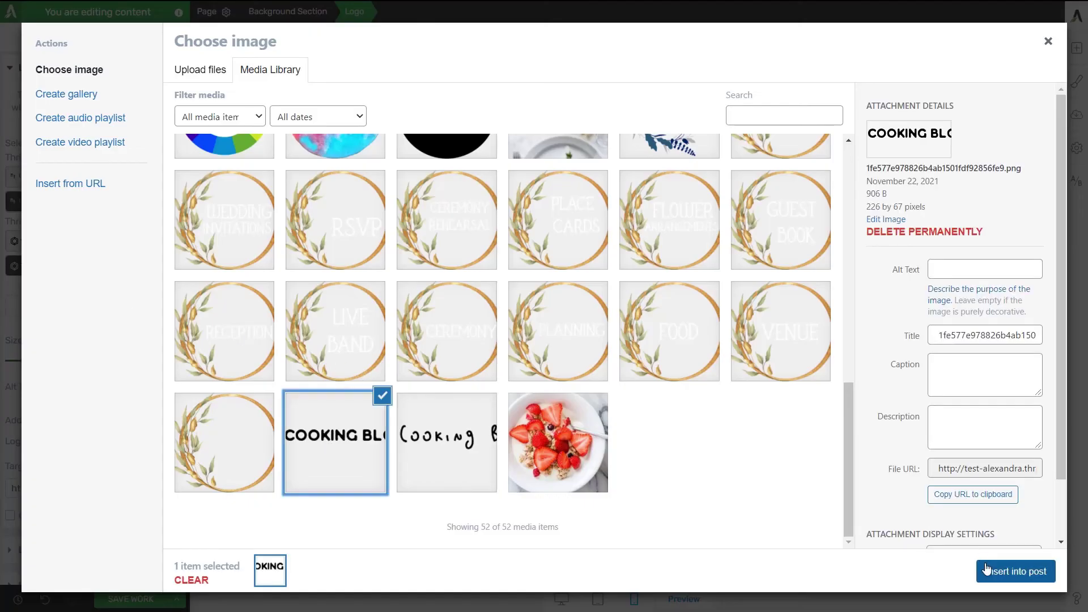
click(1017, 571)
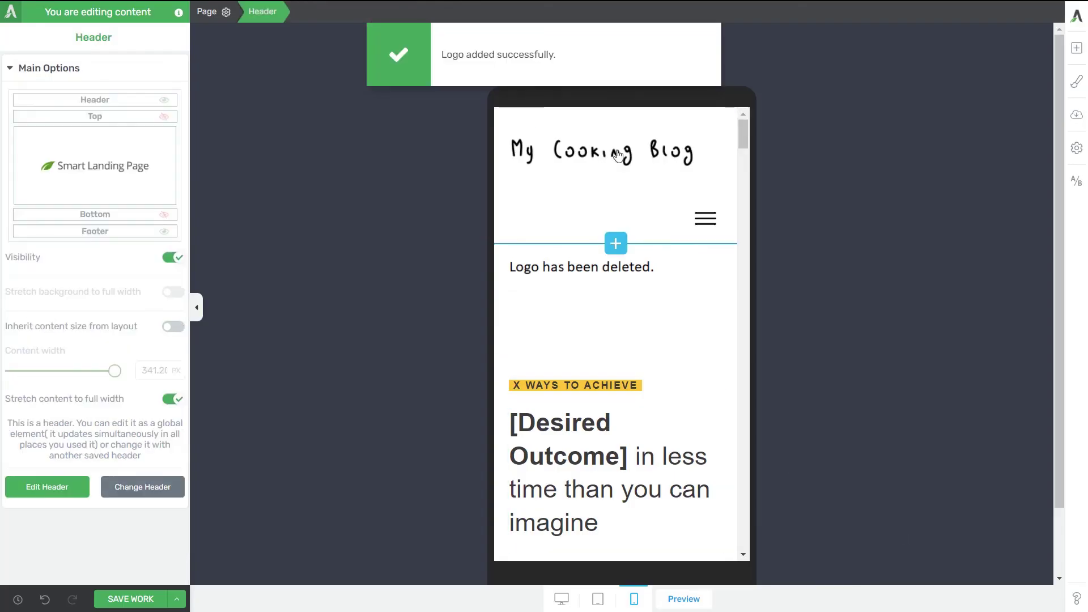
Set the mobile header logo to Logo 5, then return to desktop preview
click(48, 486)
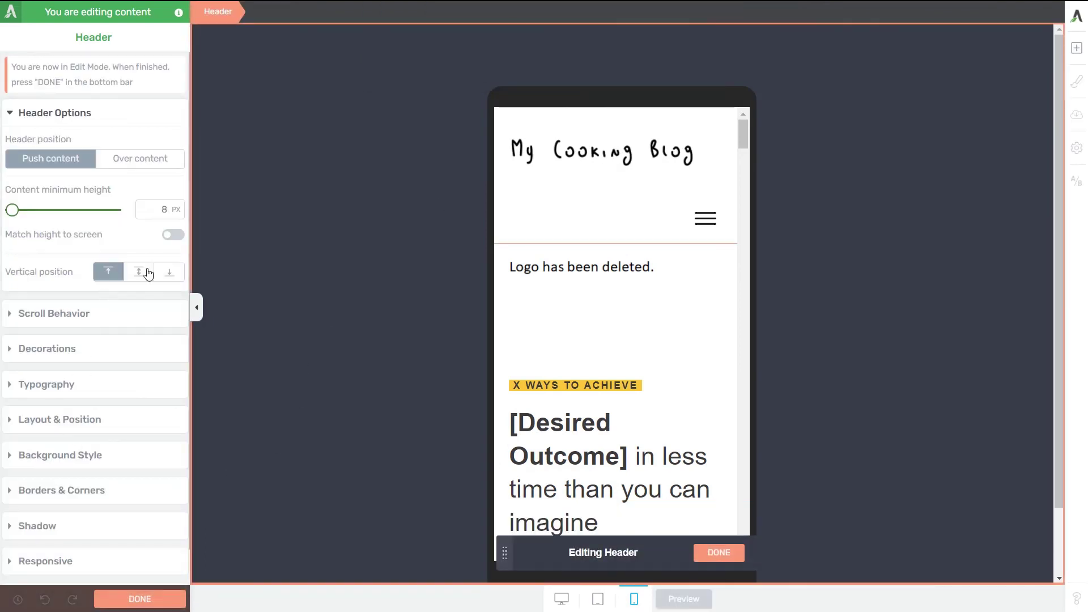
click(600, 156)
click(93, 348)
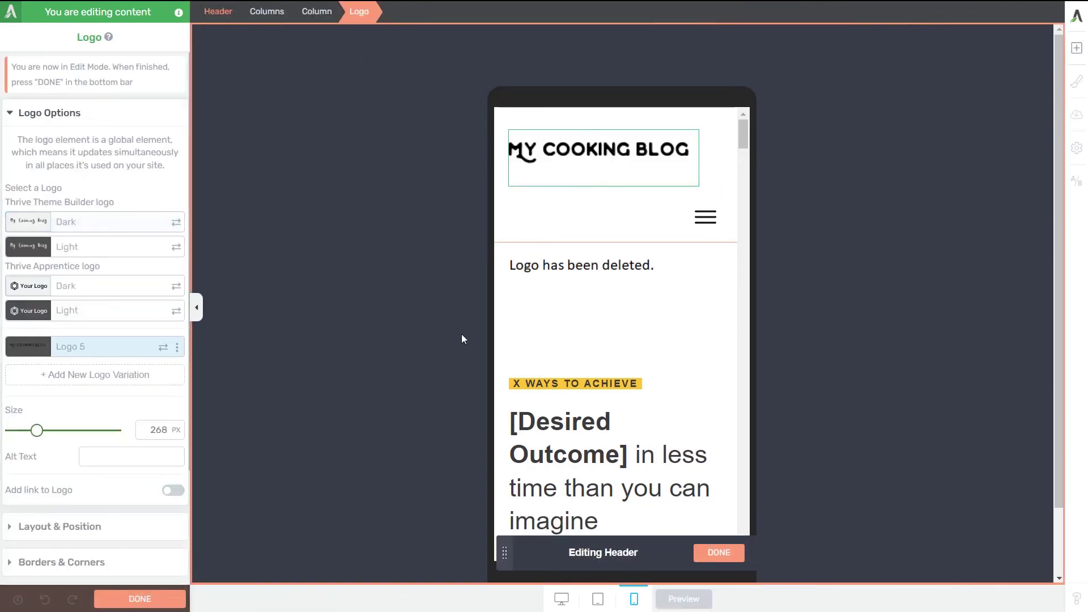
click(718, 552)
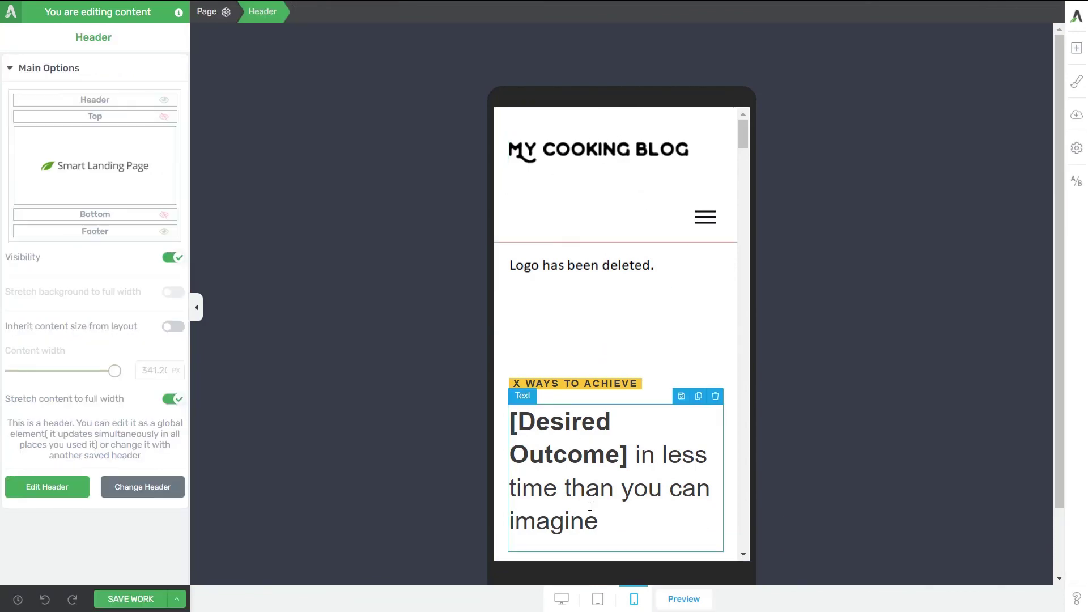
click(567, 606)
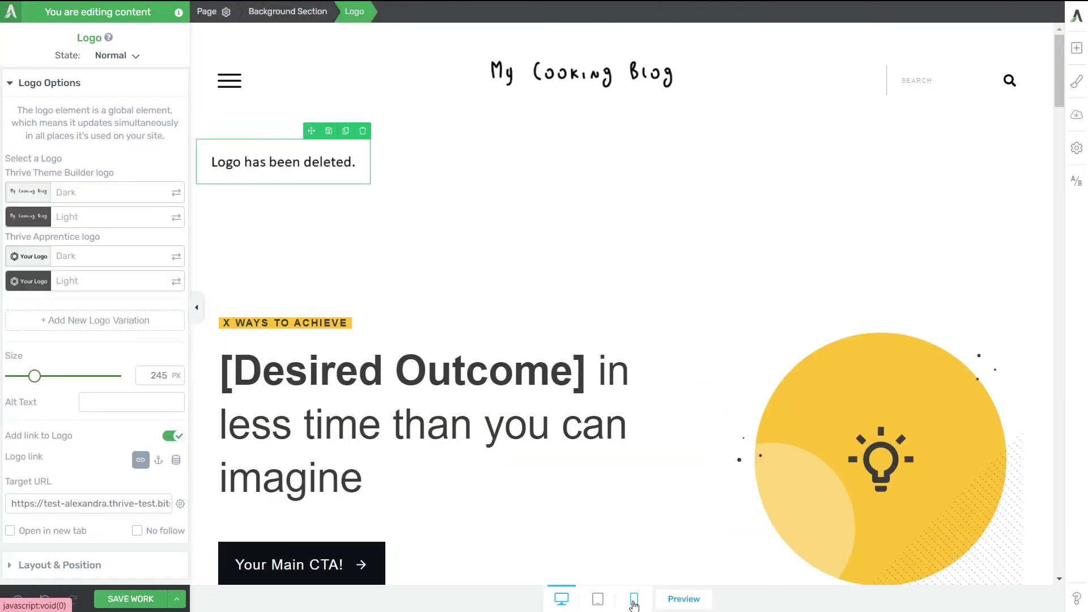